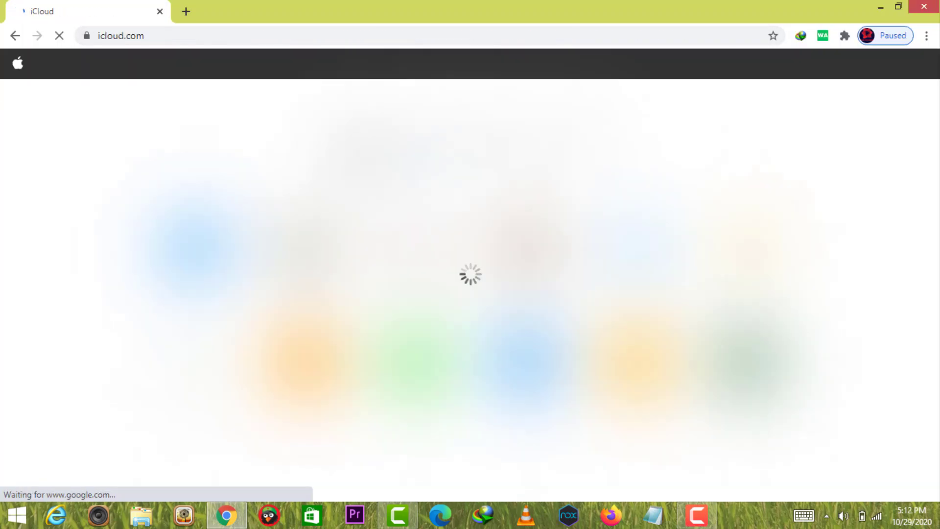
text(•••••)
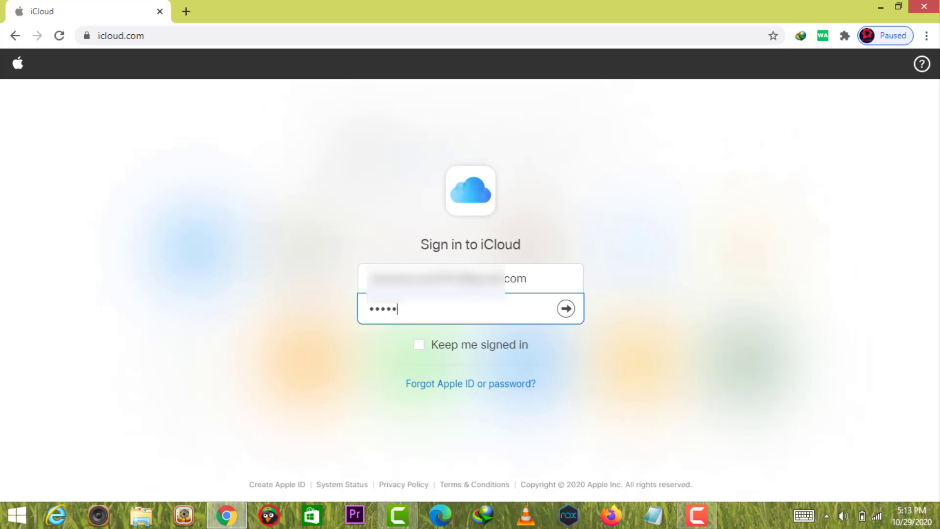
text(••)
Sign in to iCloud and choose to restore the October 24, 2020 contacts archive.
key(Return)
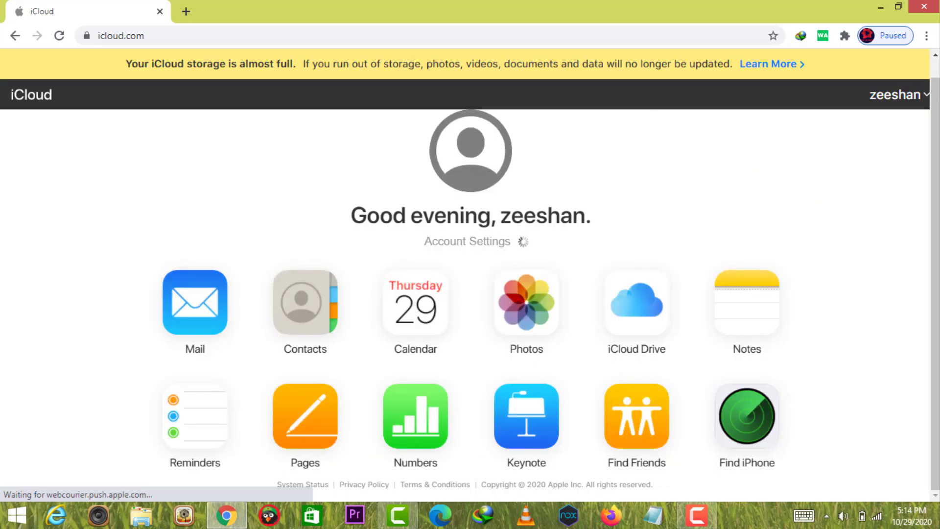
click(468, 240)
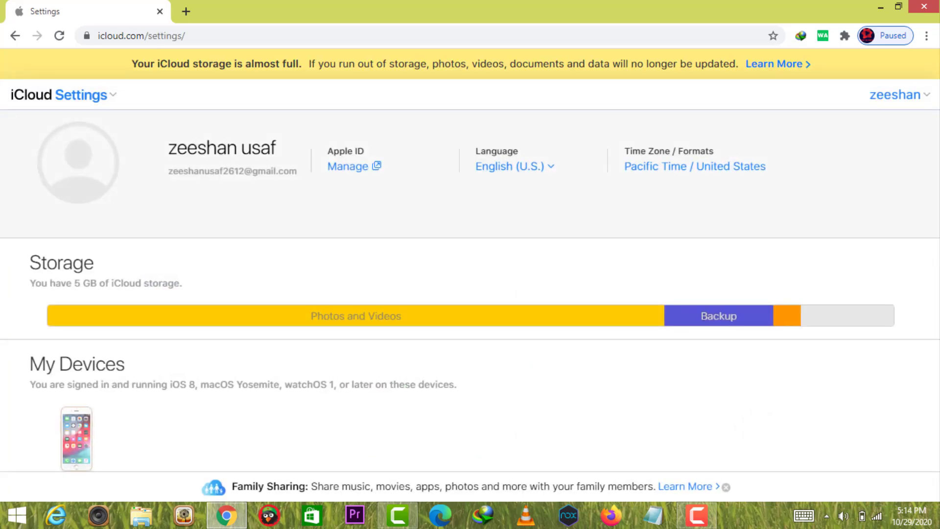
scroll(470, 294, down, 3)
click(52, 379)
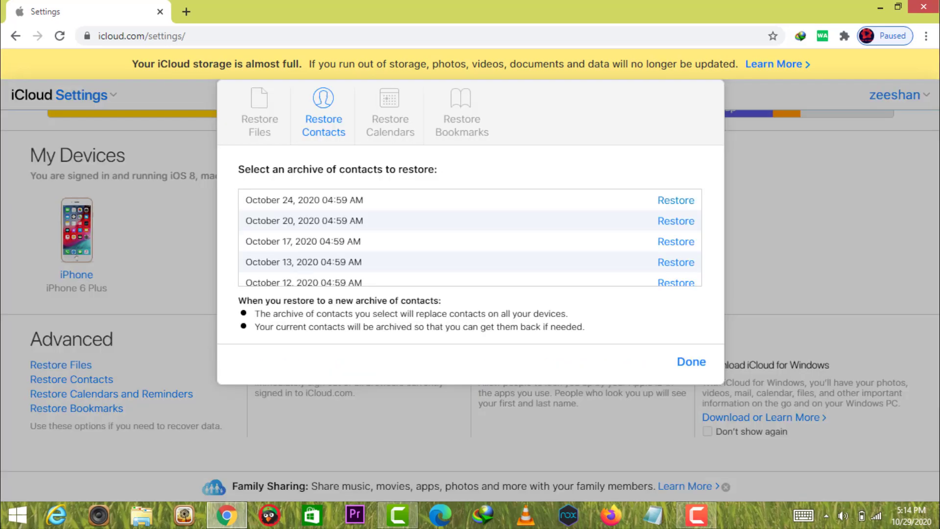
click(675, 200)
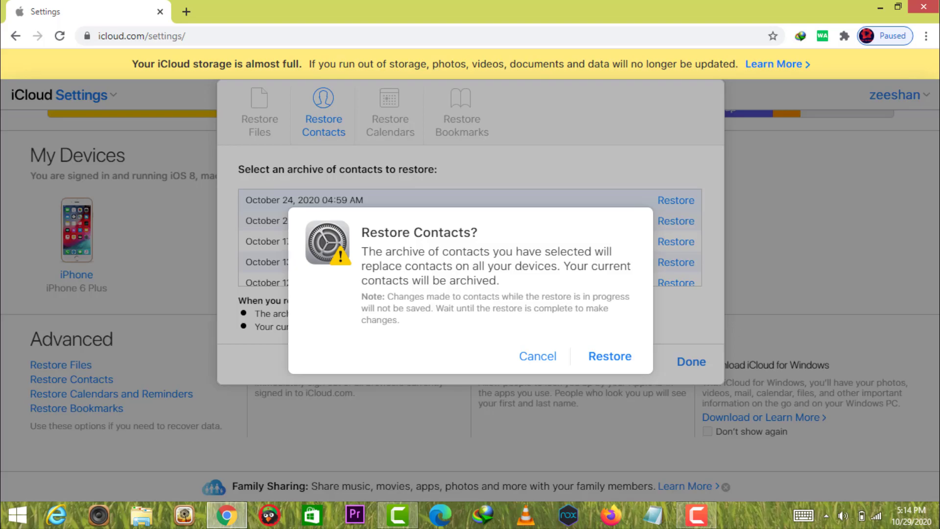
Confirm the contacts restore, then check the phone's keypad and recent calls before leaving.
click(609, 355)
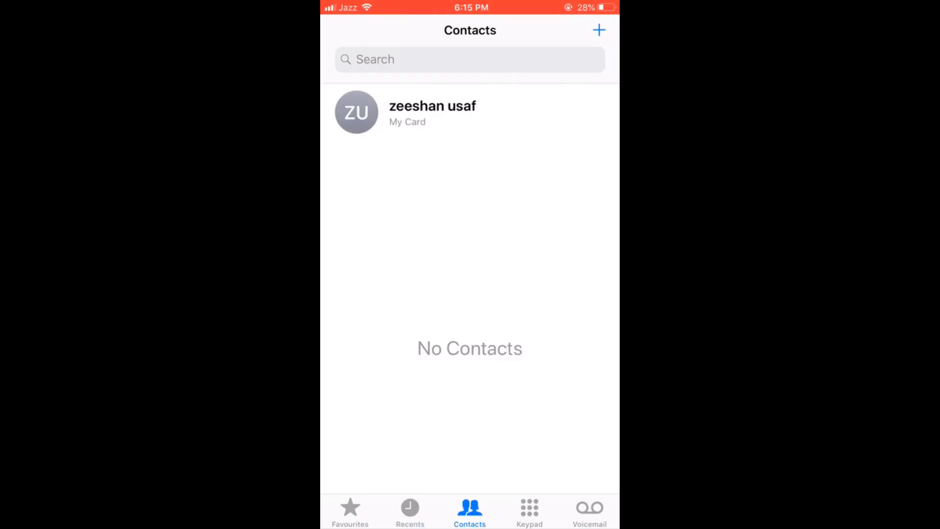
click(529, 512)
click(411, 512)
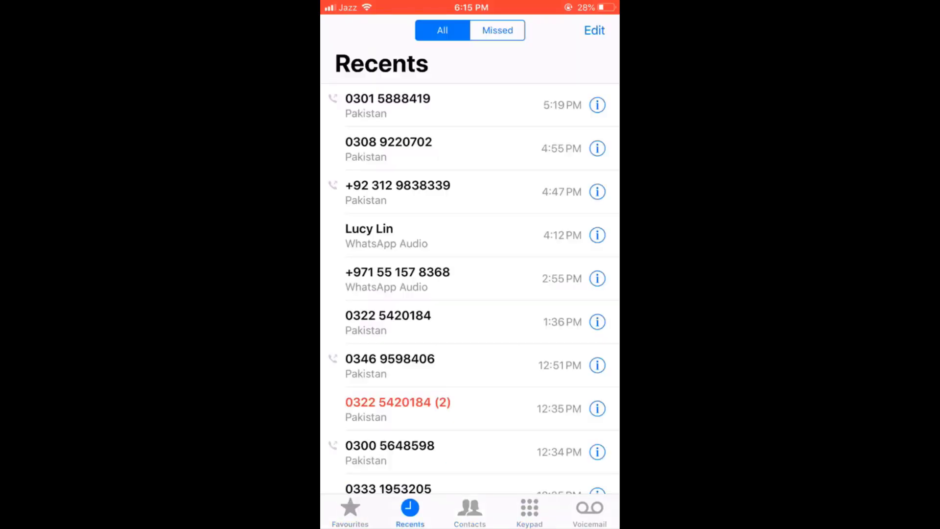
click(470, 512)
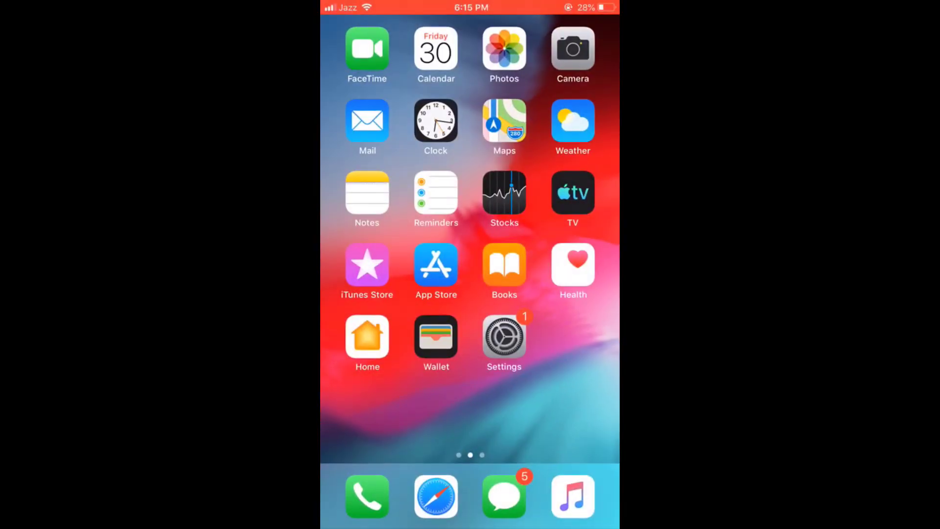
Switch on Contacts syncing under Settings > Apple ID > iCloud and return home.
click(509, 333)
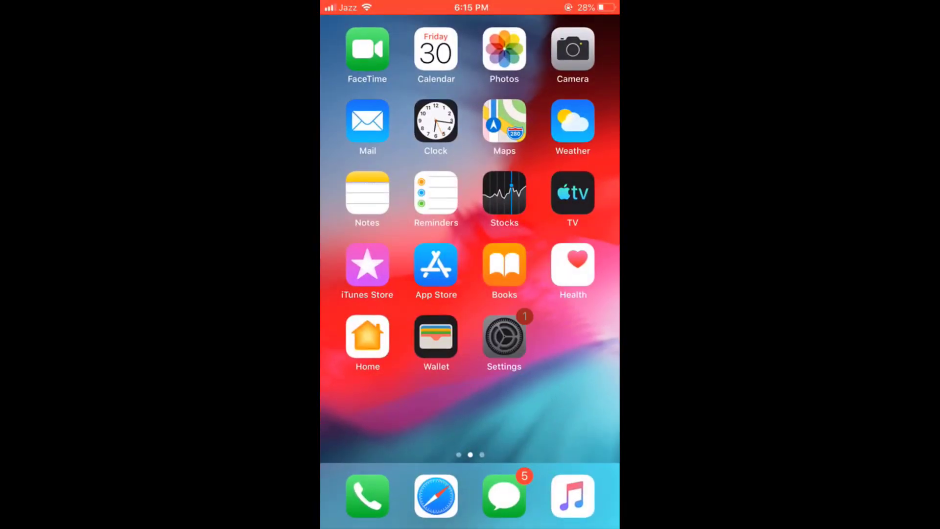
click(433, 137)
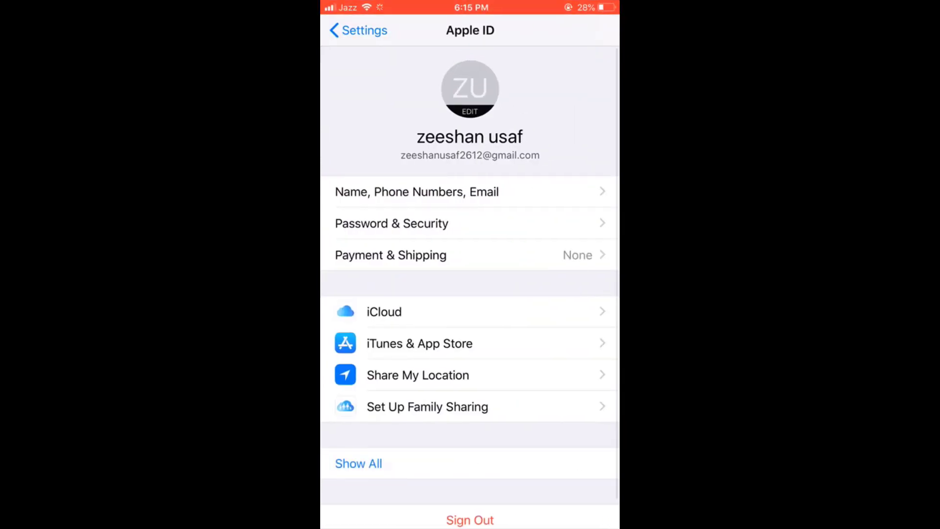
click(396, 311)
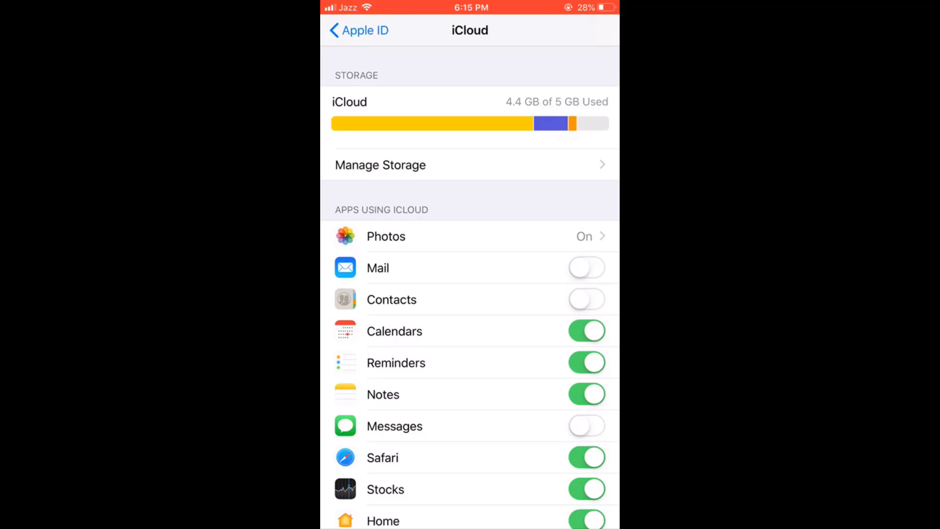
click(587, 299)
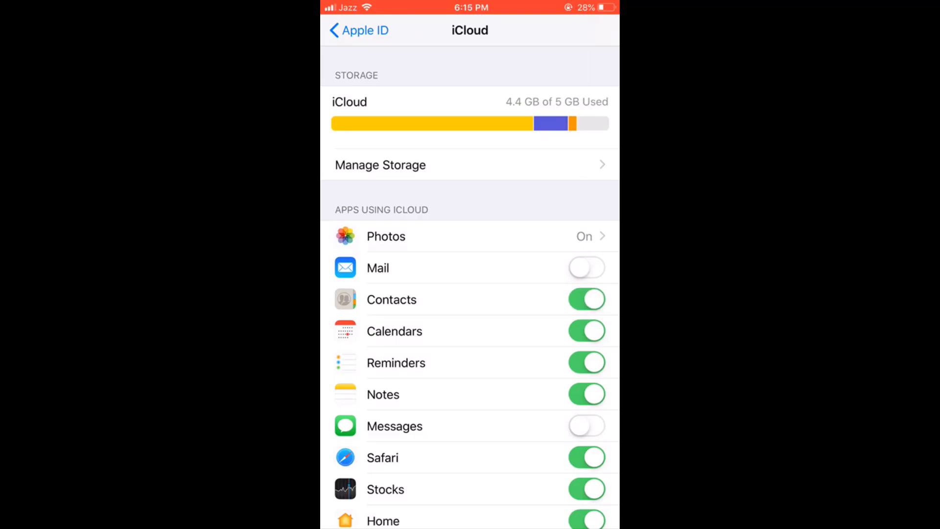
key(super)
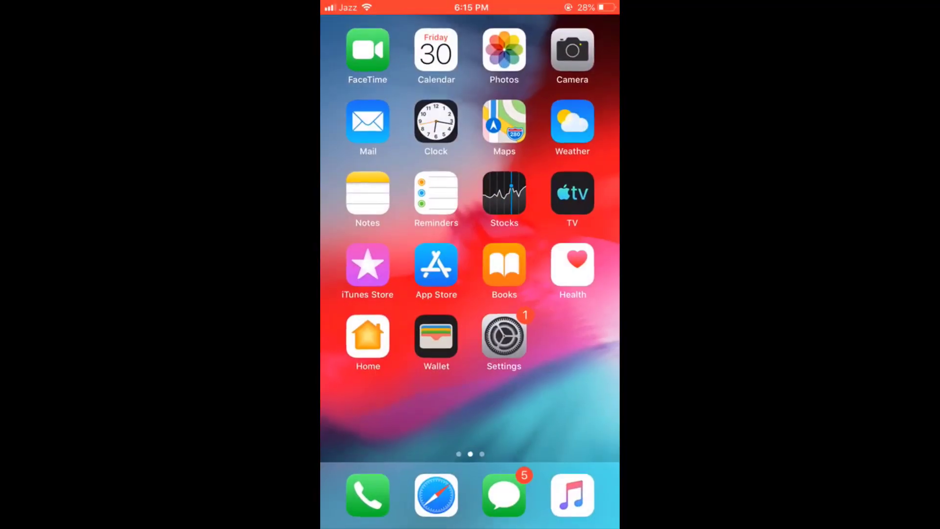
scroll(470, 294, down, 5)
scroll(470, 294, down, 10)
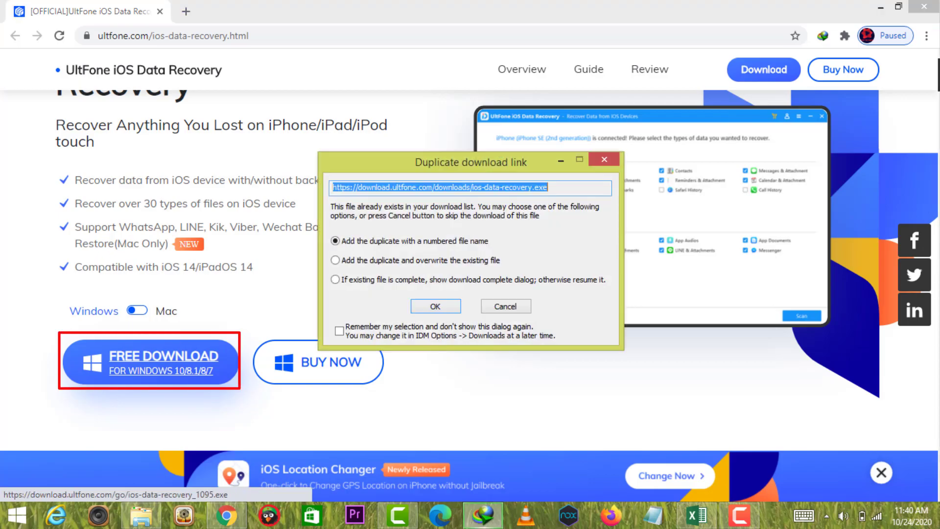
Keep the duplicate installer download under a numbered file name and start it.
click(434, 307)
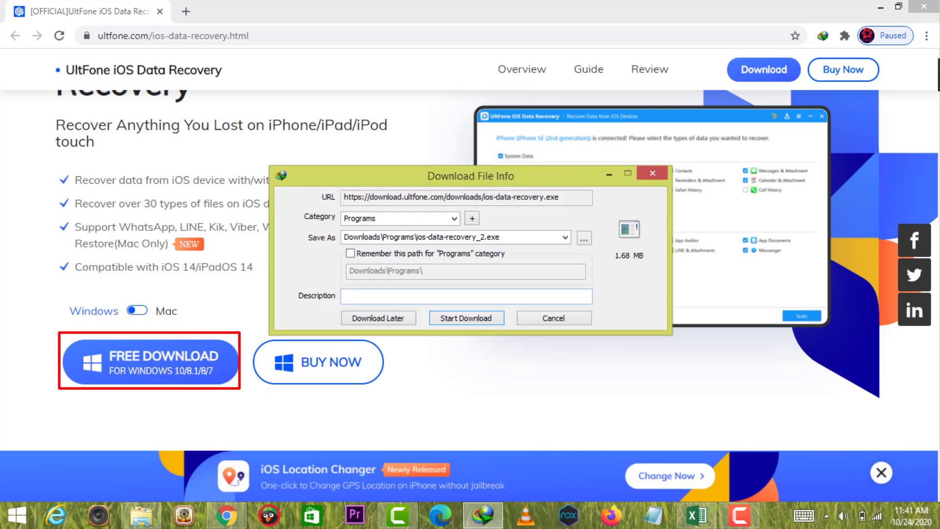
click(486, 316)
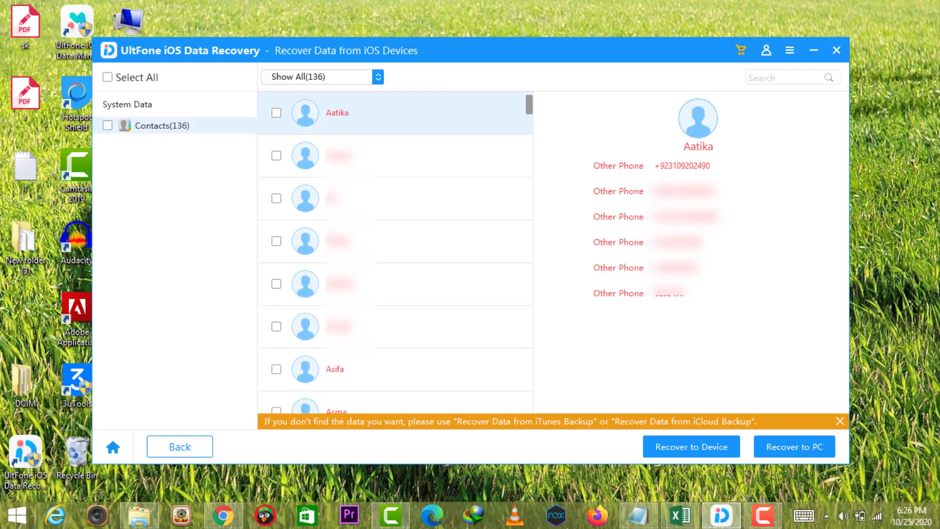
Tick the checkboxes of the first nine contacts in the Contacts(136) results.
click(277, 113)
click(276, 155)
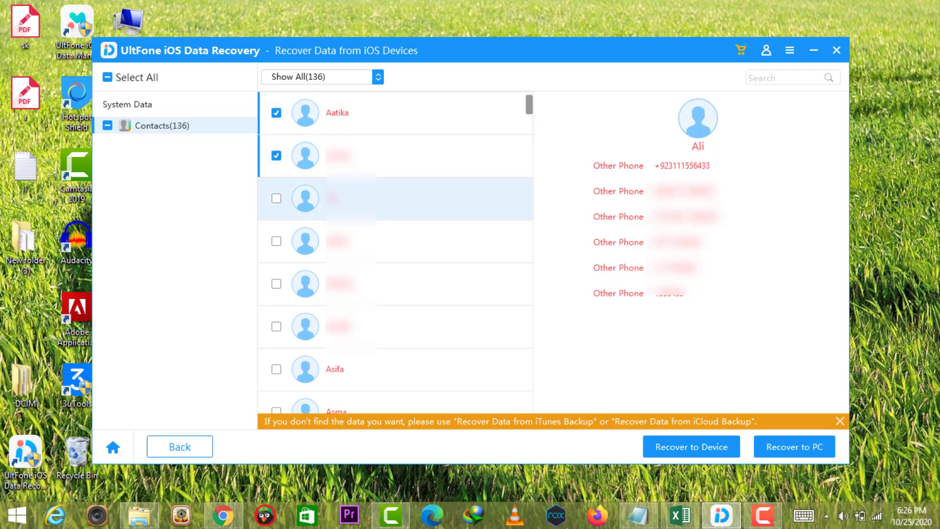
click(276, 198)
click(277, 241)
click(276, 284)
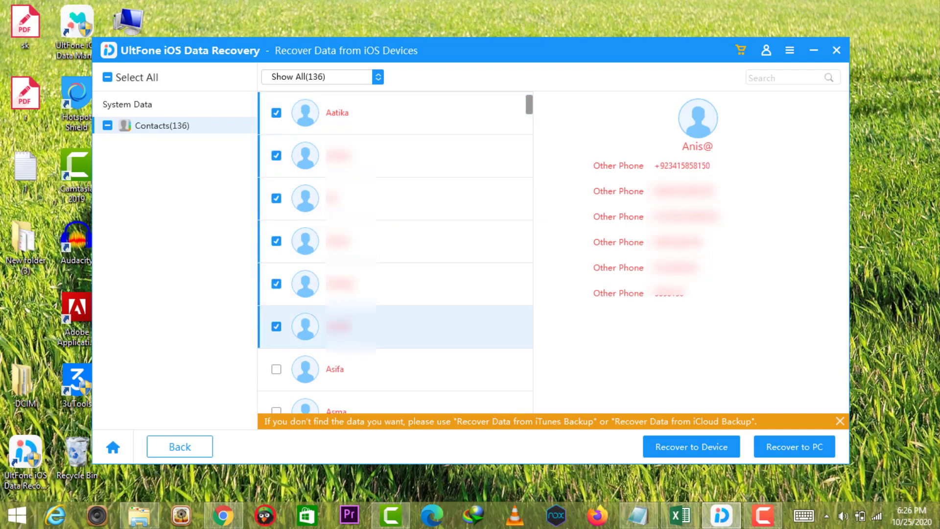
click(277, 326)
scroll(276, 326, down, 1)
click(277, 355)
click(277, 312)
click(276, 397)
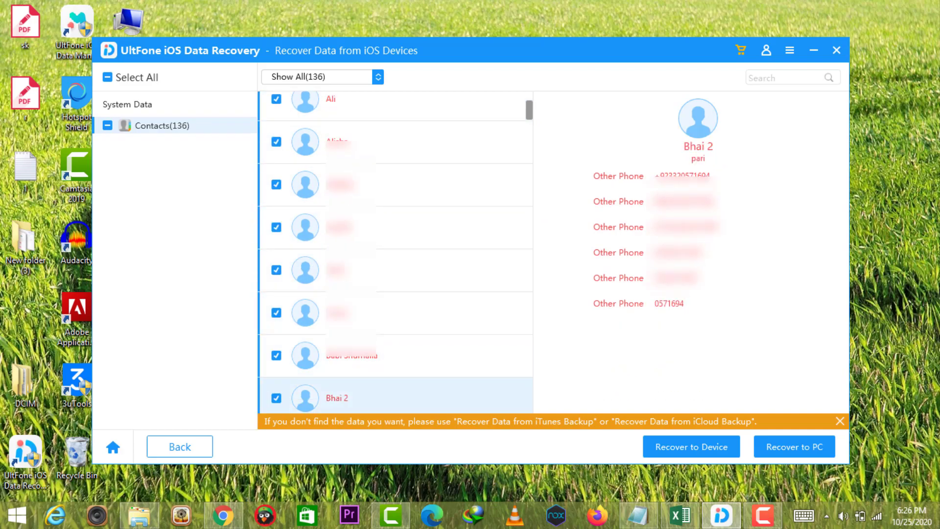
scroll(276, 398, up, 3)
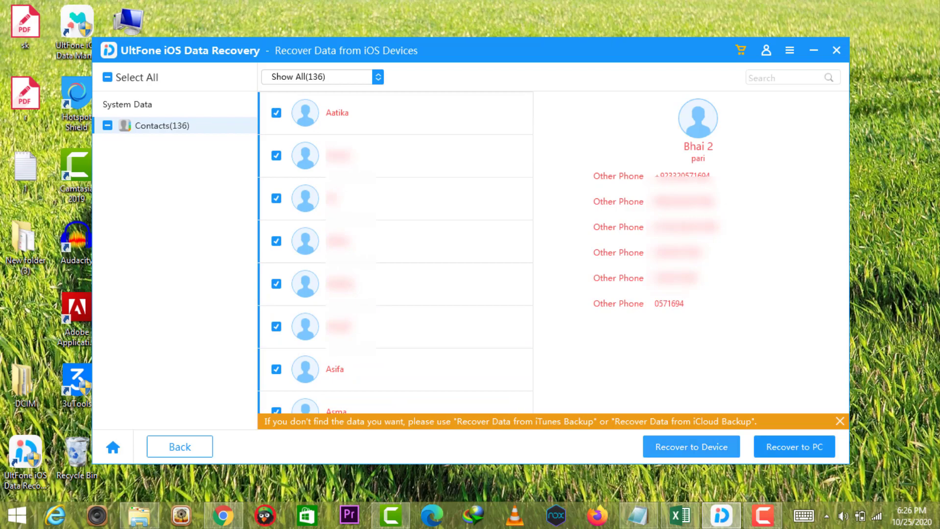